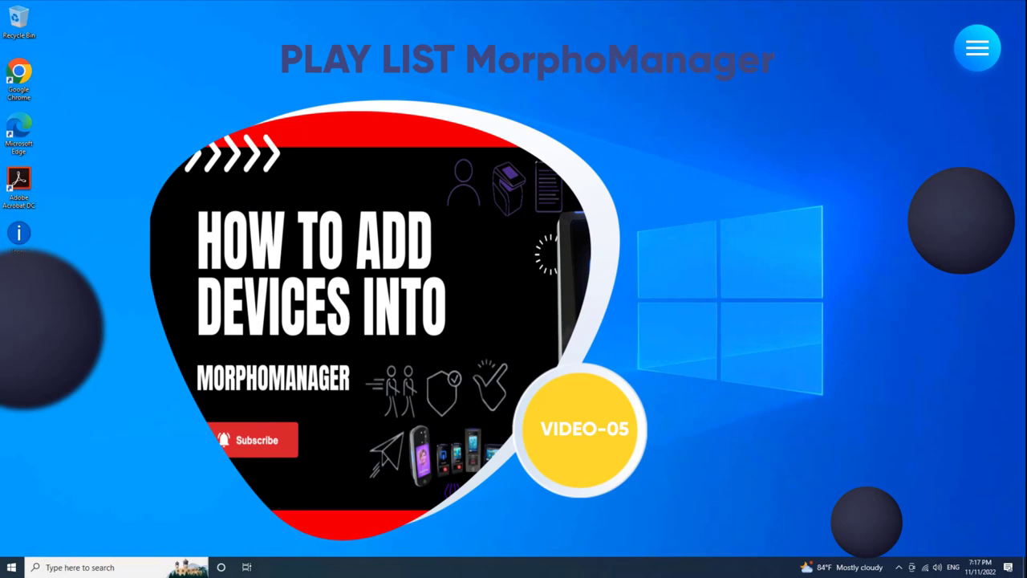
Step: Launch MorphoManager Server Manager from the Start app list, confirm it shows Running, and close it
{"action": "left_click", "coordinate": [12, 568]}
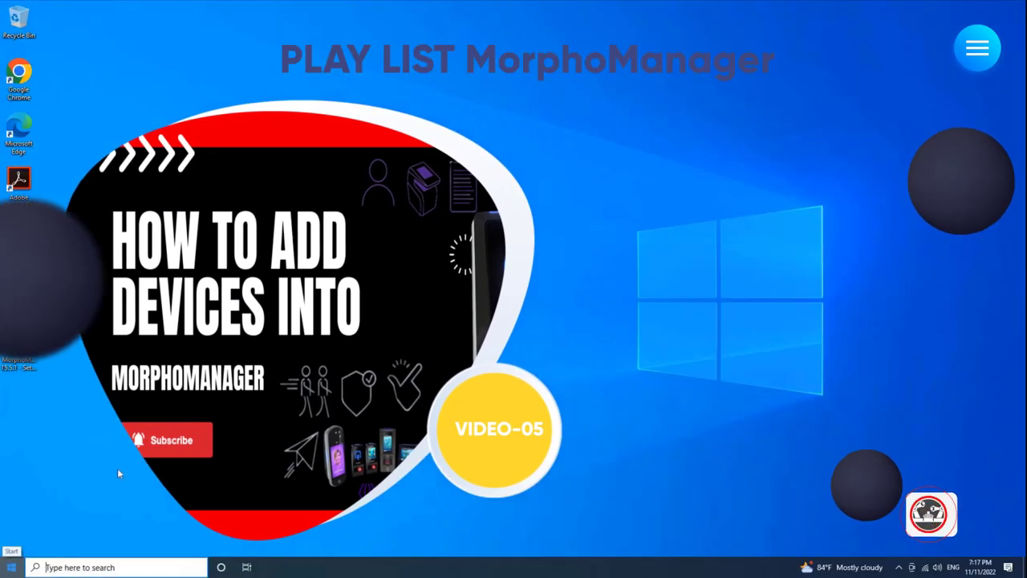
{"action": "scroll", "coordinate": [138, 404], "scroll_direction": "down", "scroll_amount": 1}
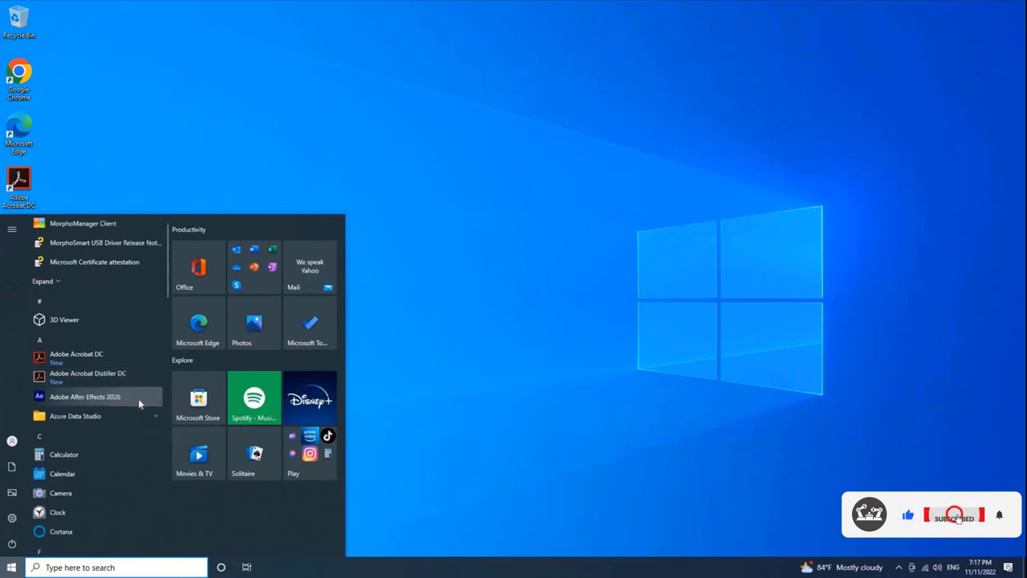
{"action": "scroll", "coordinate": [138, 404], "scroll_direction": "down", "scroll_amount": 3}
{"action": "scroll", "coordinate": [138, 404], "scroll_direction": "down", "scroll_amount": 2}
{"action": "scroll", "coordinate": [138, 404], "scroll_direction": "down", "scroll_amount": 1}
{"action": "scroll", "coordinate": [138, 404], "scroll_direction": "down", "scroll_amount": 3}
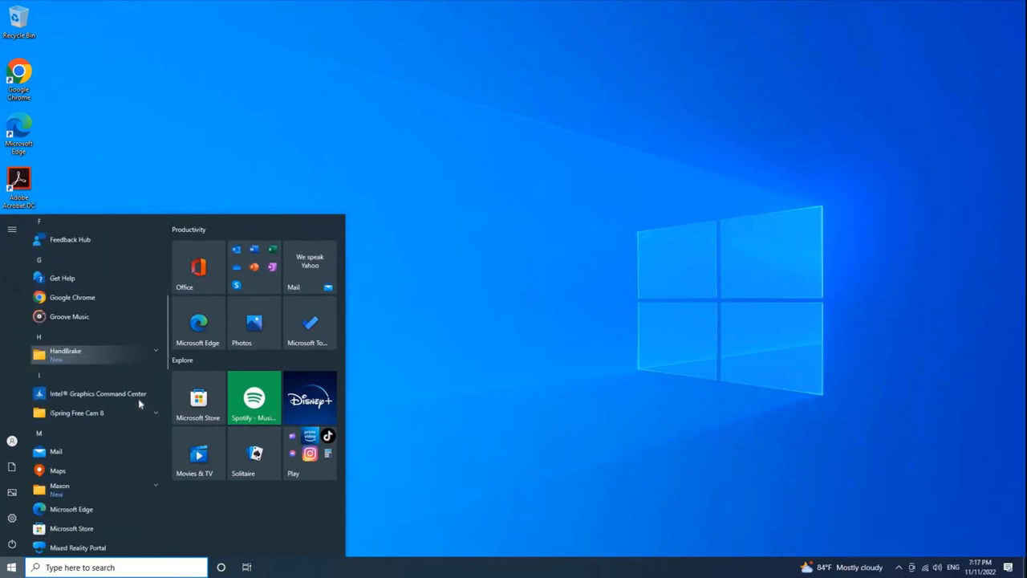
{"action": "scroll", "coordinate": [138, 403], "scroll_direction": "down", "scroll_amount": 1}
{"action": "scroll", "coordinate": [126, 478], "scroll_direction": "down", "scroll_amount": 1}
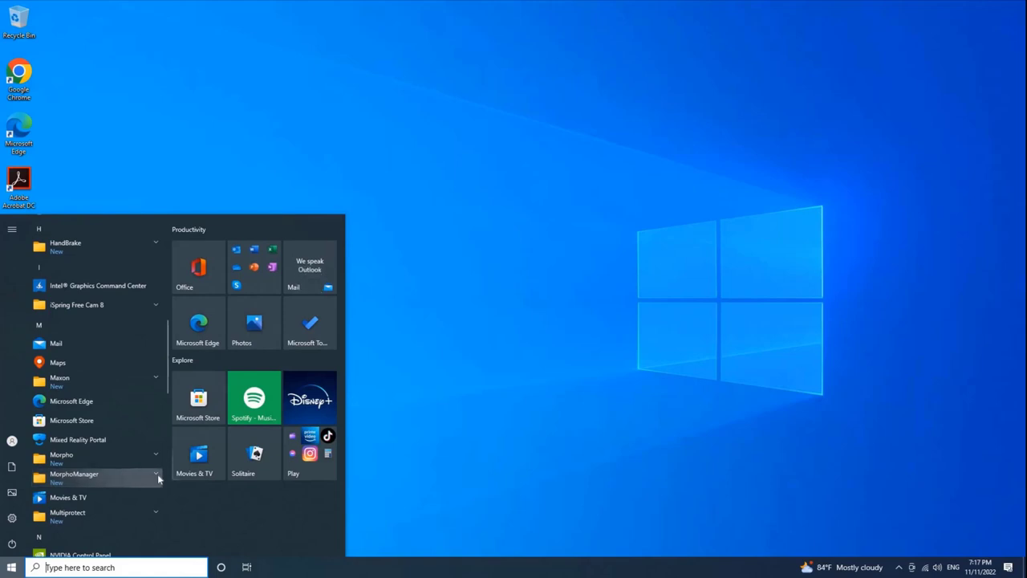
{"action": "left_click", "coordinate": [158, 478]}
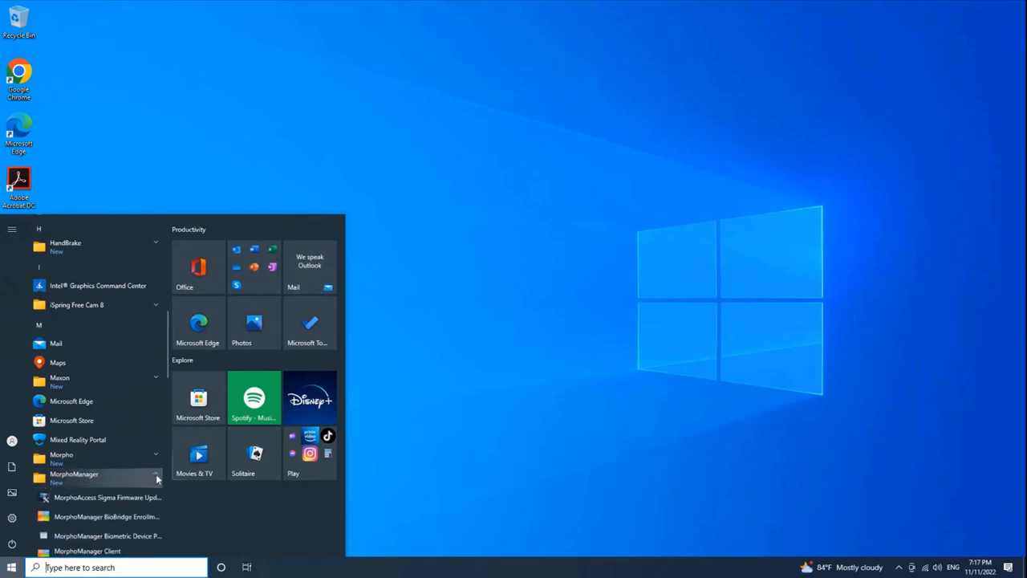
{"action": "scroll", "coordinate": [157, 480], "scroll_direction": "down", "scroll_amount": 1}
{"action": "scroll", "coordinate": [158, 479], "scroll_direction": "down", "scroll_amount": 1}
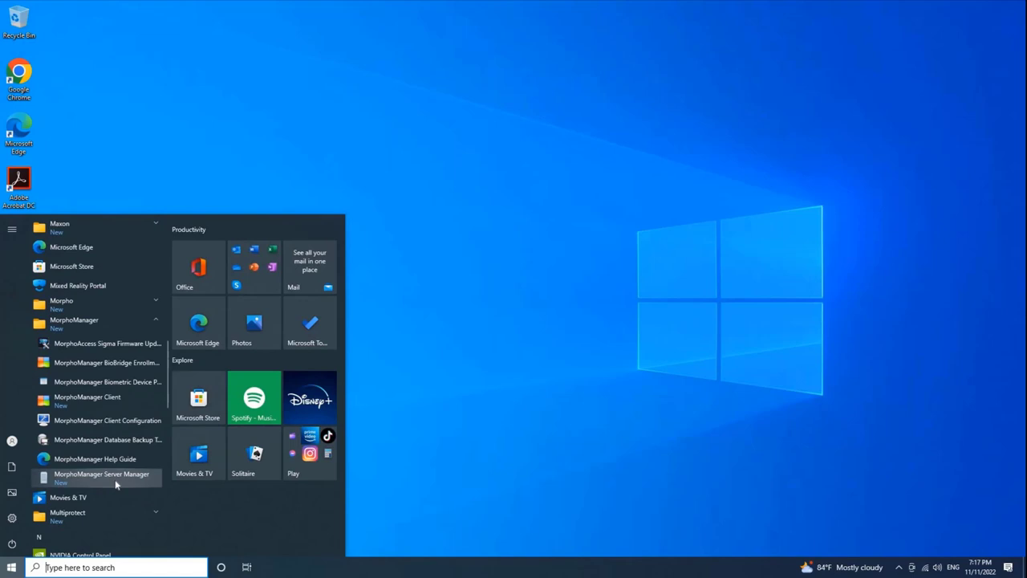
{"action": "left_click", "coordinate": [115, 479]}
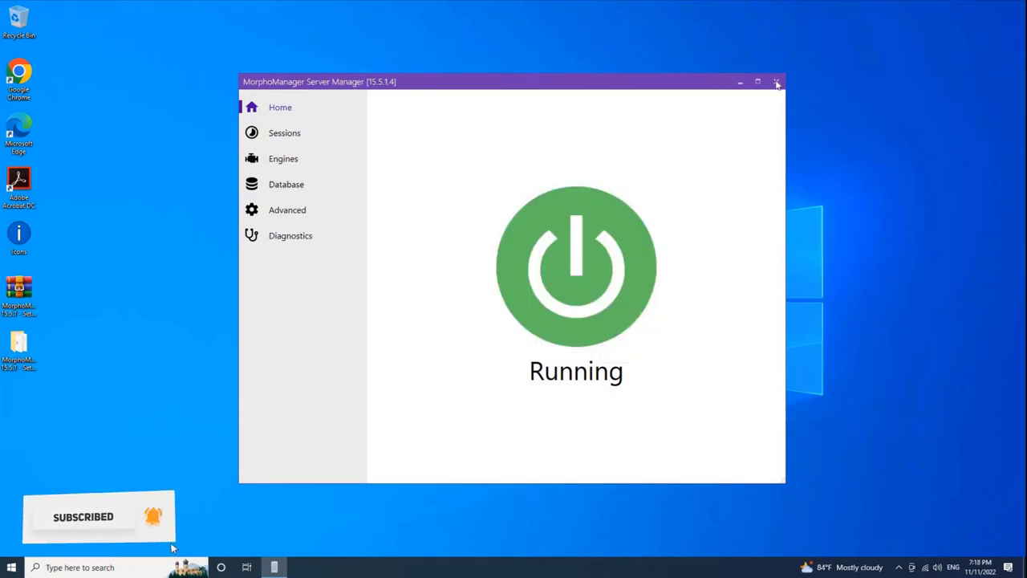
{"action": "left_click", "coordinate": [777, 81]}
Step: Launch MorphoManager Client from the Morpho folder and bring its Not Activated screen into focus
{"action": "left_click", "coordinate": [12, 567]}
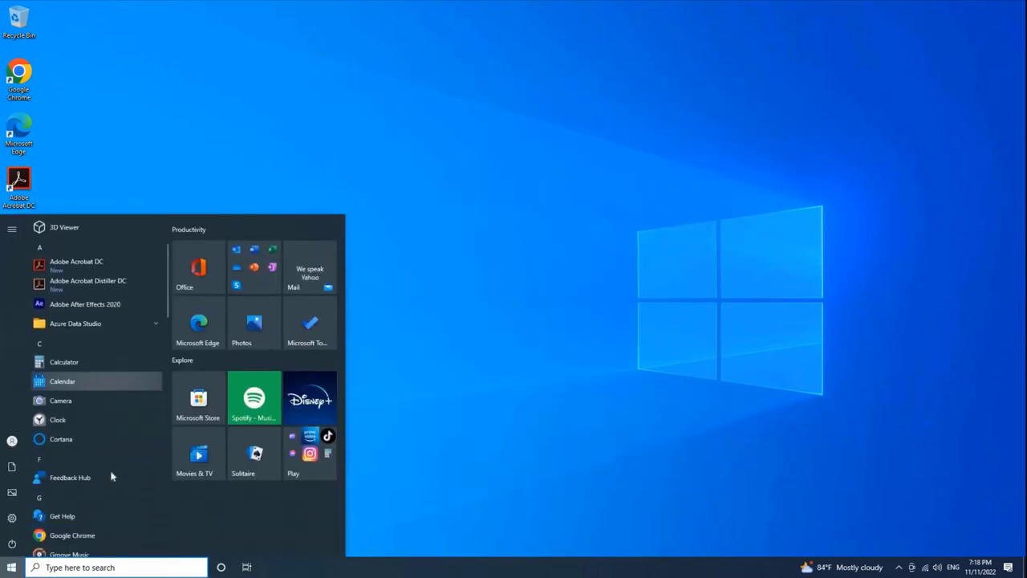
{"action": "scroll", "coordinate": [104, 417], "scroll_direction": "down", "scroll_amount": 5}
{"action": "scroll", "coordinate": [129, 449], "scroll_direction": "down", "scroll_amount": 3}
{"action": "left_click", "coordinate": [156, 460]}
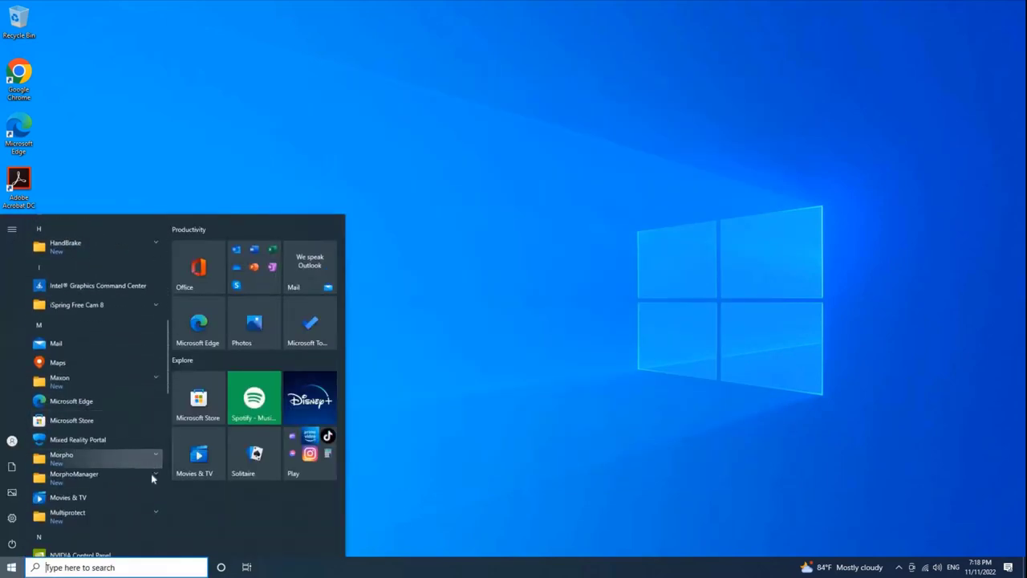
{"action": "left_click", "coordinate": [152, 475]}
{"action": "scroll", "coordinate": [144, 473], "scroll_direction": "down", "scroll_amount": 3}
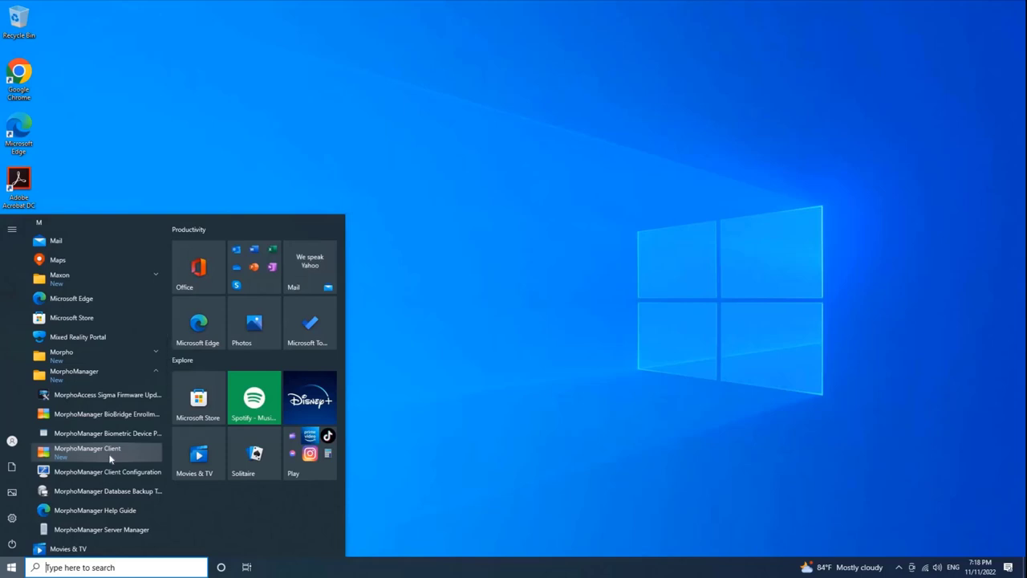
{"action": "left_click", "coordinate": [111, 459]}
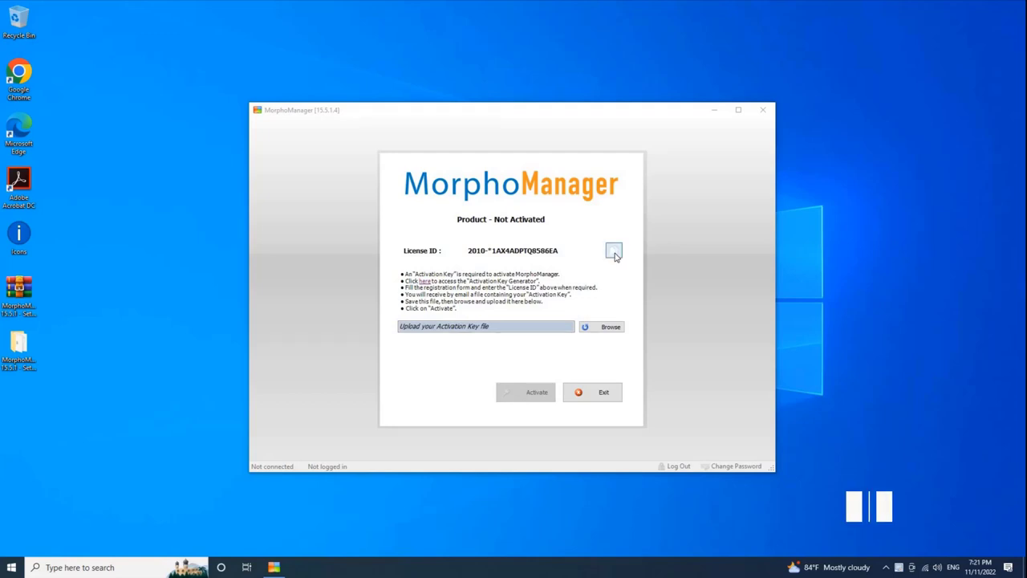
{"action": "left_click", "coordinate": [614, 254]}
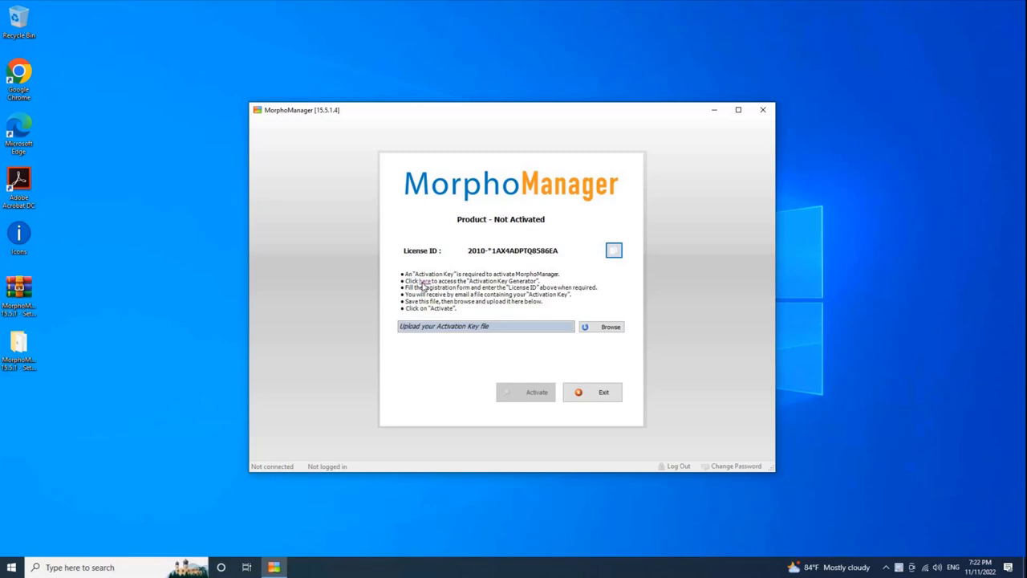
Step: Open the Activation Key Generator maximized and enter first name, last name, e-mail and job title 'engineer'
{"action": "left_click", "coordinate": [423, 286]}
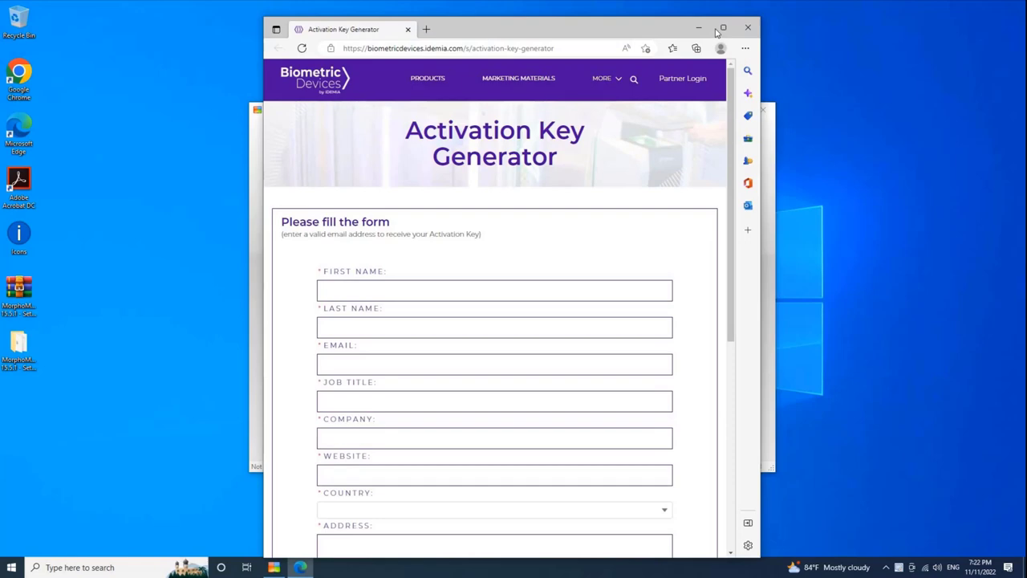
{"action": "left_click", "coordinate": [723, 27]}
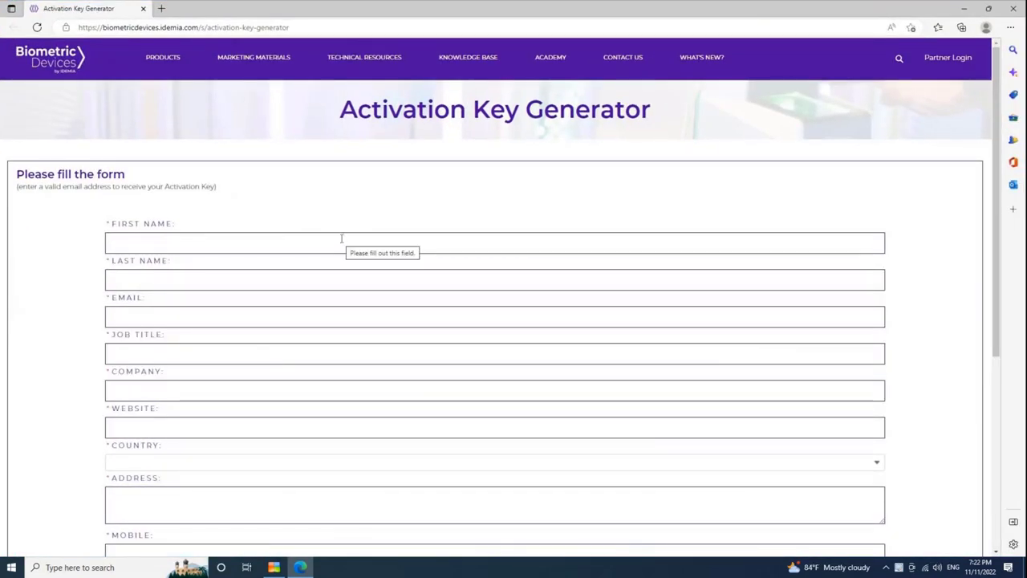
{"action": "left_click", "coordinate": [341, 239]}
{"action": "type", "text": "EASYROBO"}
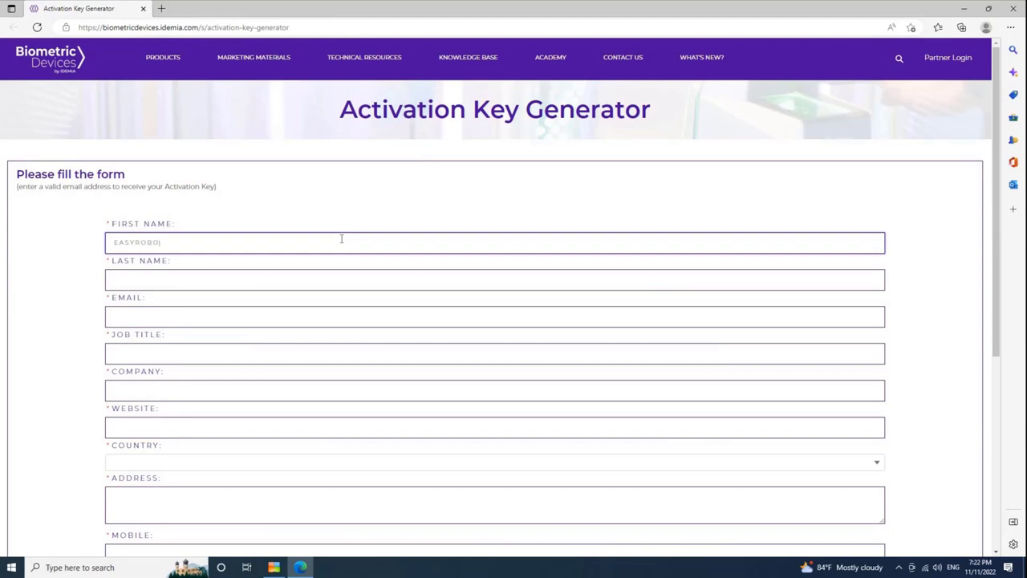
{"action": "key", "text": "Tab"}
{"action": "type", "text": "te"}
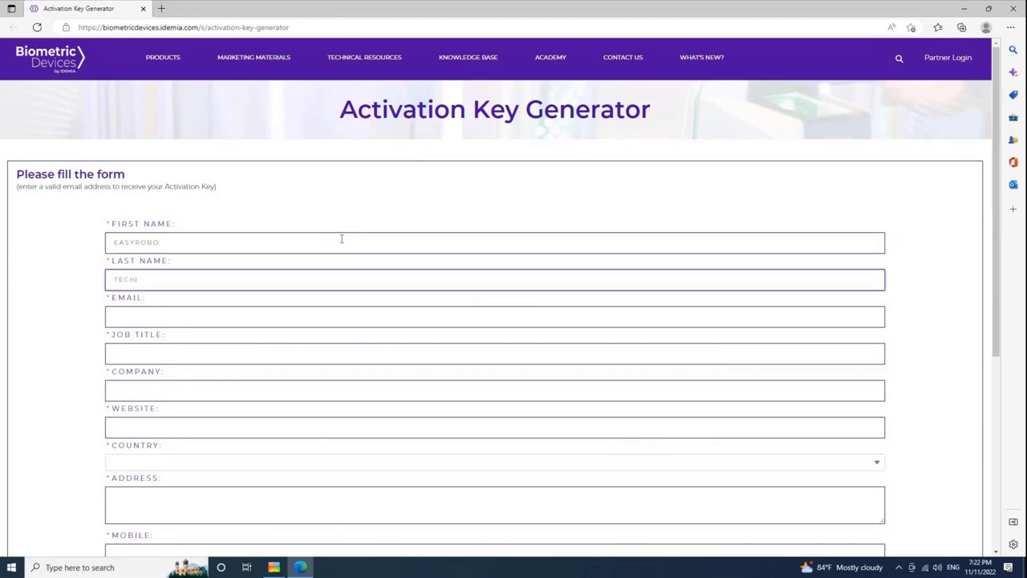
{"action": "key", "text": "Tab"}
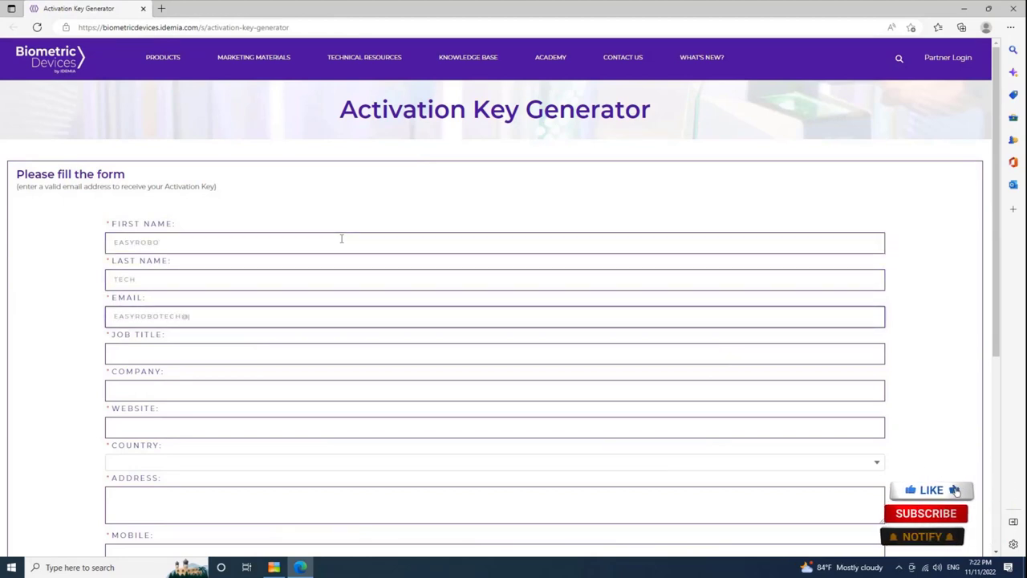
{"action": "key", "text": "Tab"}
{"action": "type", "text": "en"}
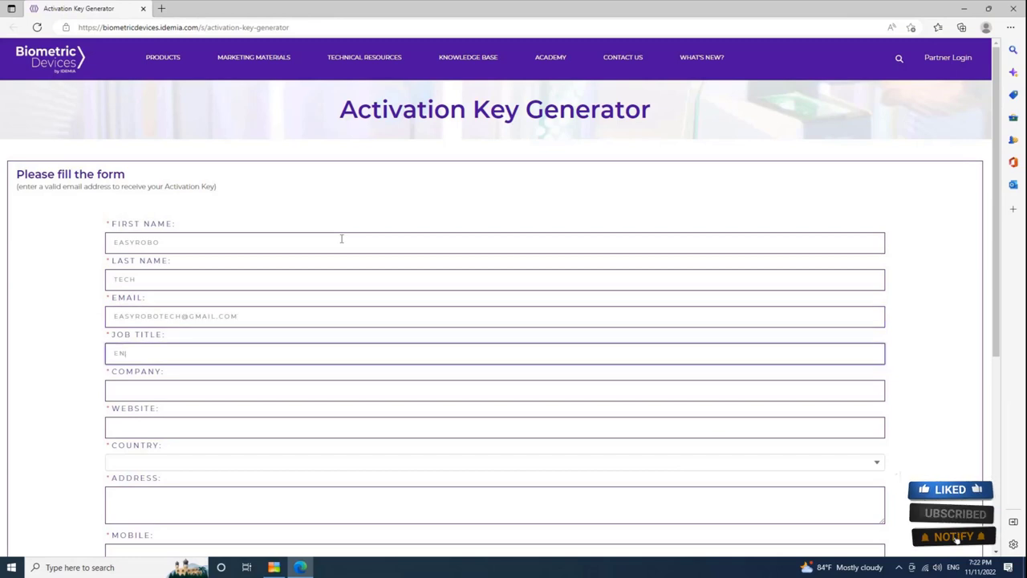
{"action": "type", "text": "gineer"}
Step: Fill in the company name and website, and select Qatar as the country
{"action": "key", "text": "Tab"}
{"action": "type", "text": "ea"}
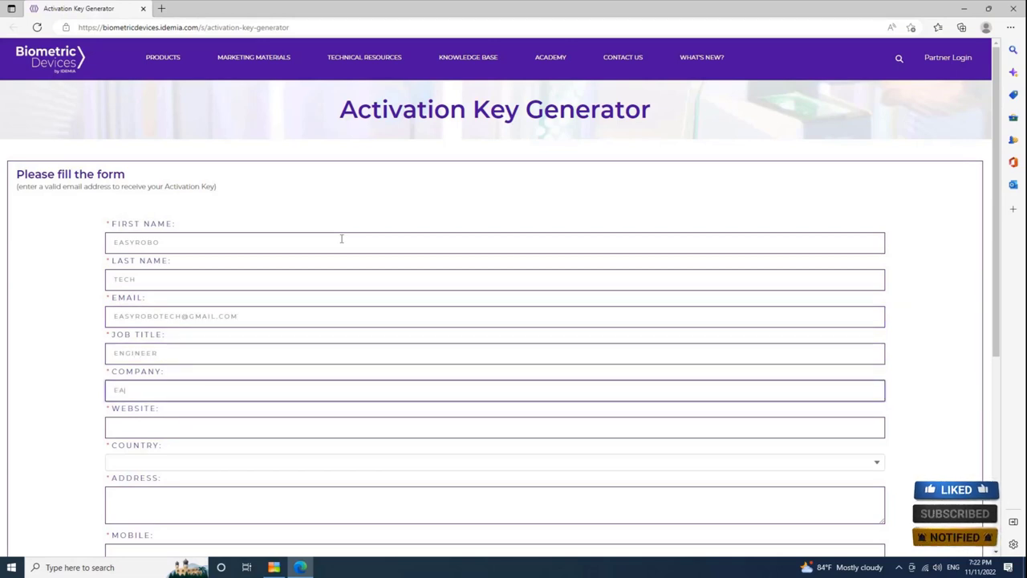
{"action": "type", "text": "syrobote"}
{"action": "key", "text": "Tab"}
{"action": "type", "text": "w"}
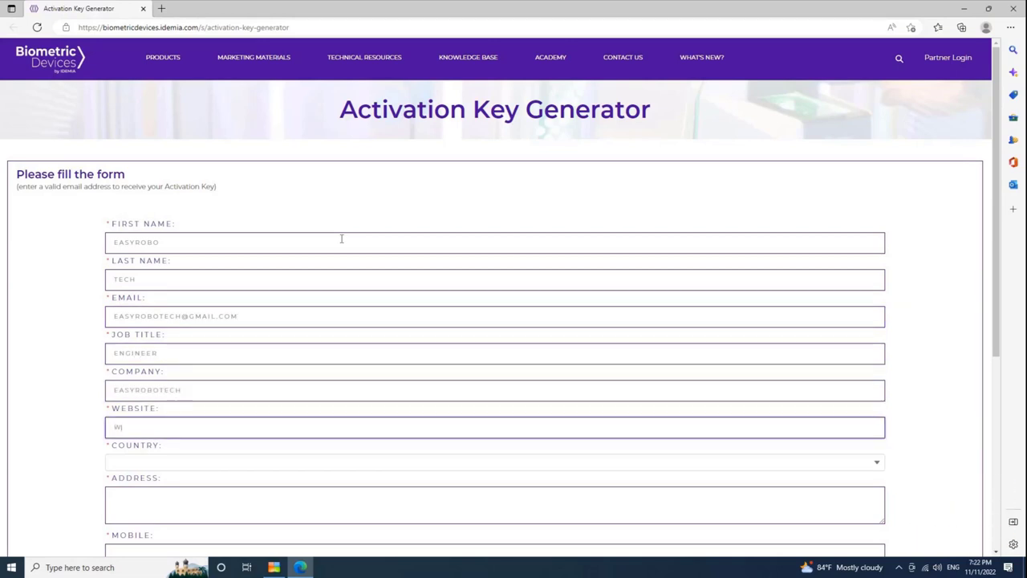
{"action": "type", "text": "robote"}
{"action": "key", "text": "Tab"}
{"action": "key", "text": "p"}
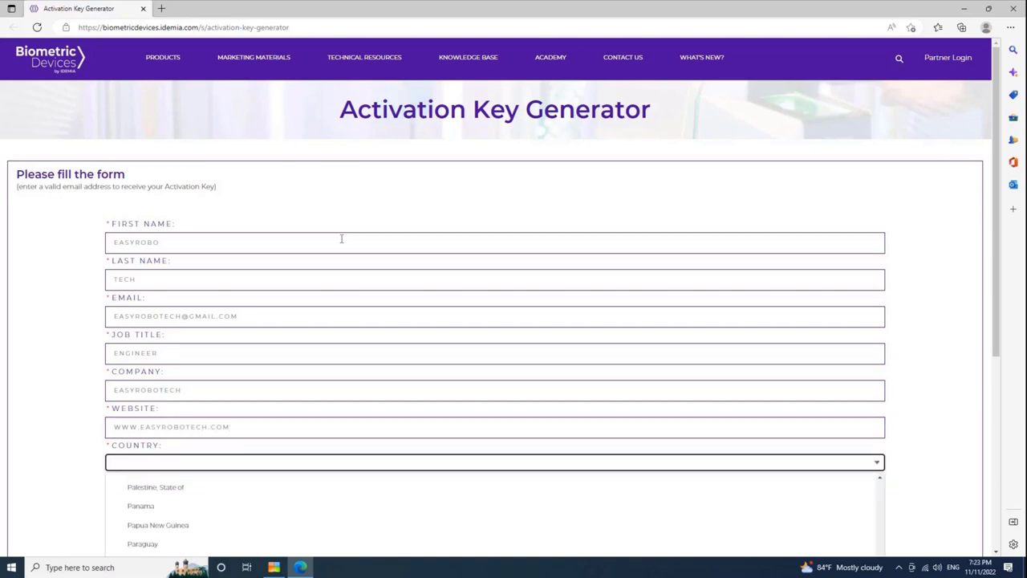
{"action": "key", "text": "q"}
{"action": "key", "text": "Return"}
Step: Enter address 'doha', mobile '66', and IDEMIA as the company purchased from
{"action": "key", "text": "Tab"}
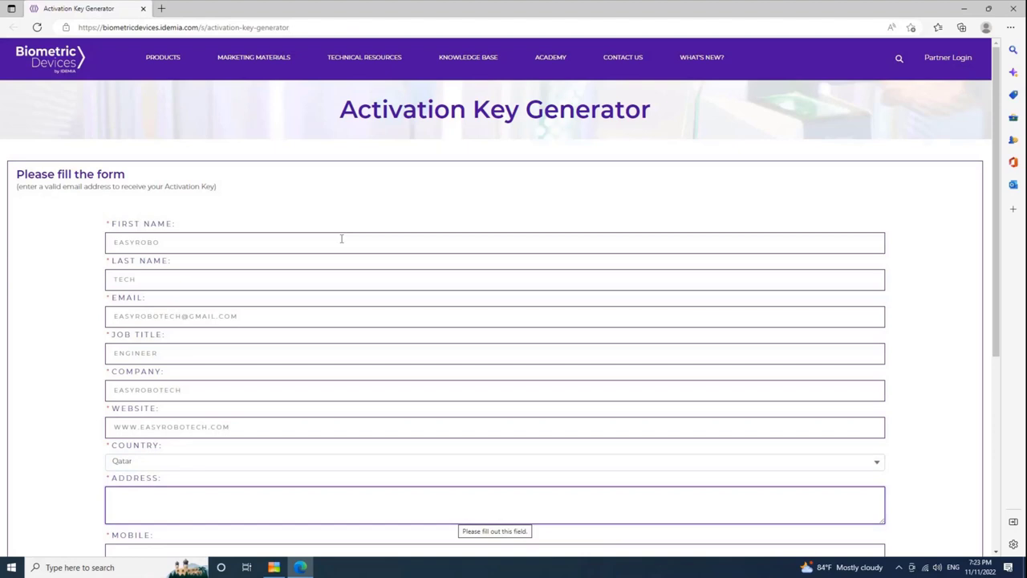
{"action": "type", "text": "doha"}
{"action": "key", "text": "Tab"}
{"action": "type", "text": "66"}
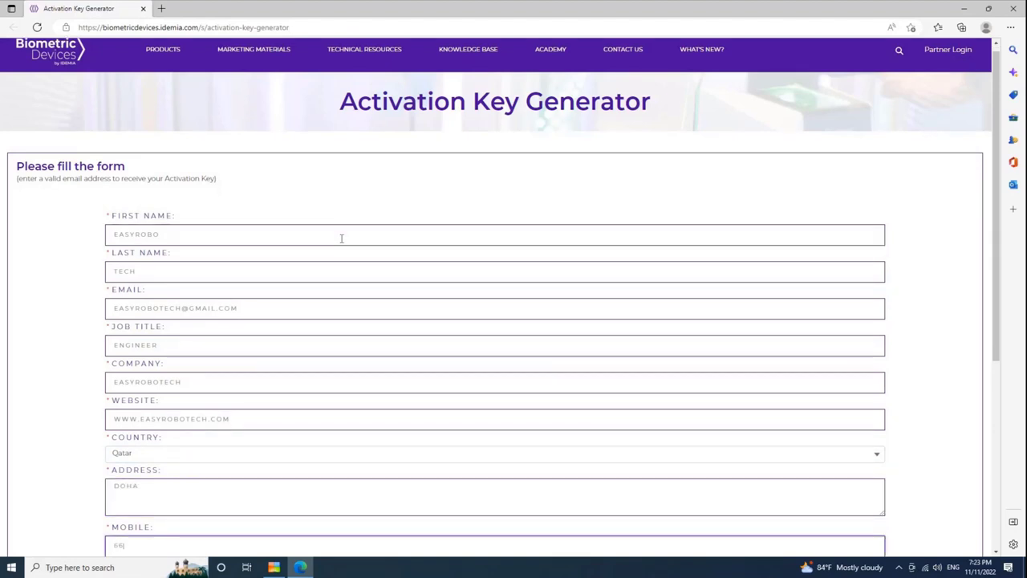
{"action": "key", "text": "Tab"}
{"action": "type", "text": "IDEMIA"}
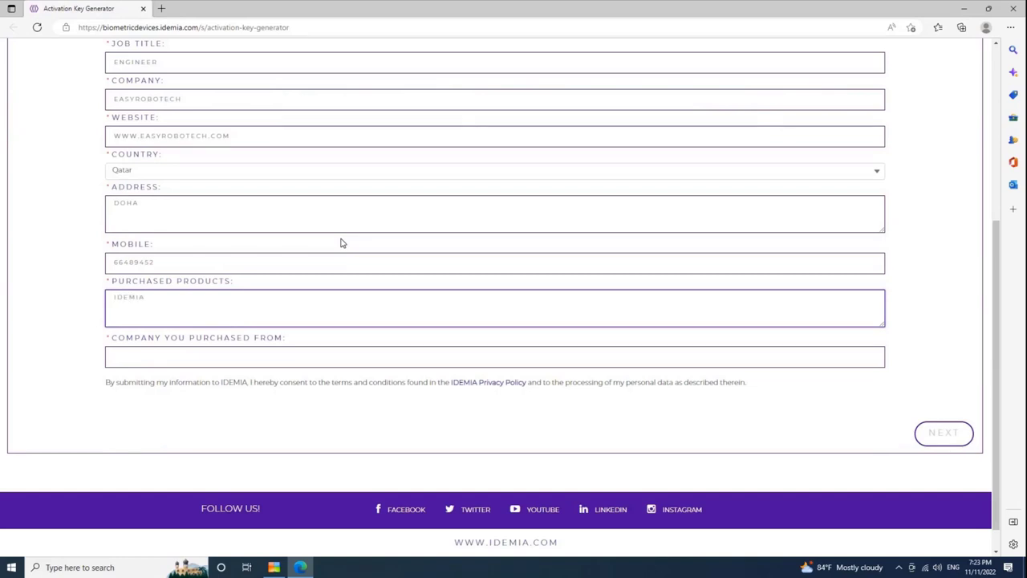
{"action": "key", "text": "Tab"}
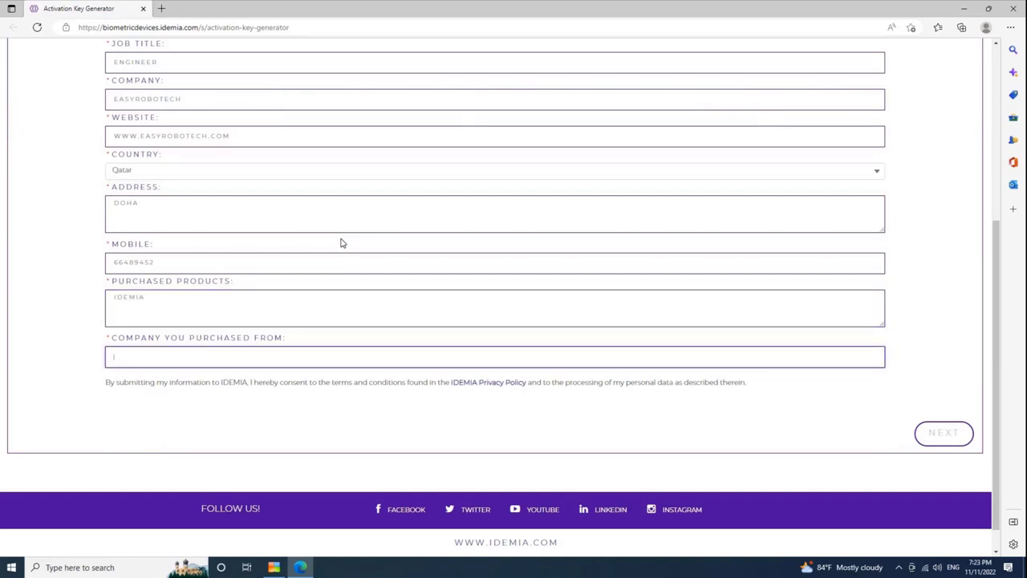
{"action": "type", "text": "IDEMIA"}
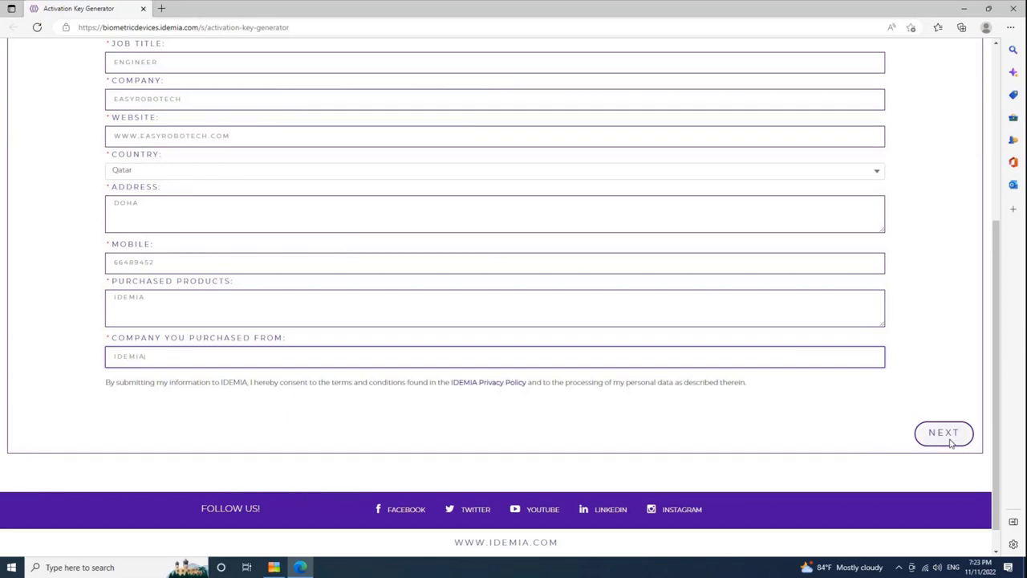
Step: Submit the registration, choose Standard configuration, and paste the License ID into its field
{"action": "left_click", "coordinate": [947, 438]}
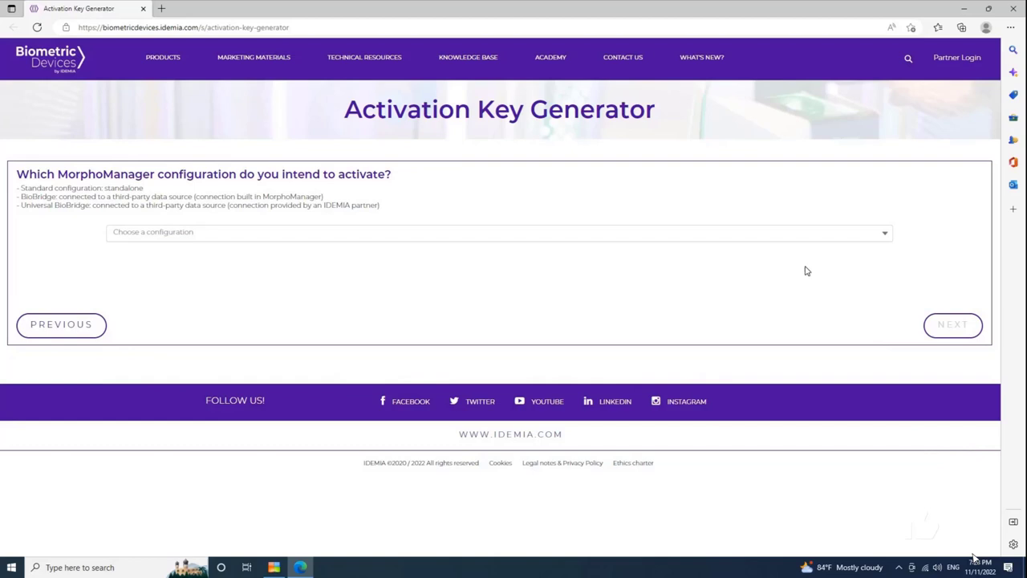
{"action": "left_click", "coordinate": [886, 239]}
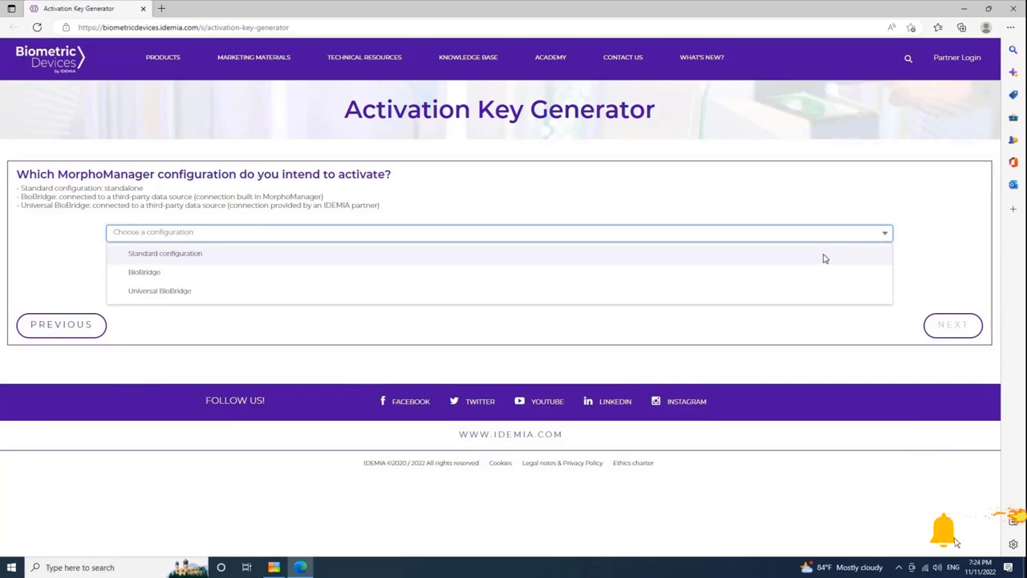
{"action": "left_click", "coordinate": [959, 330]}
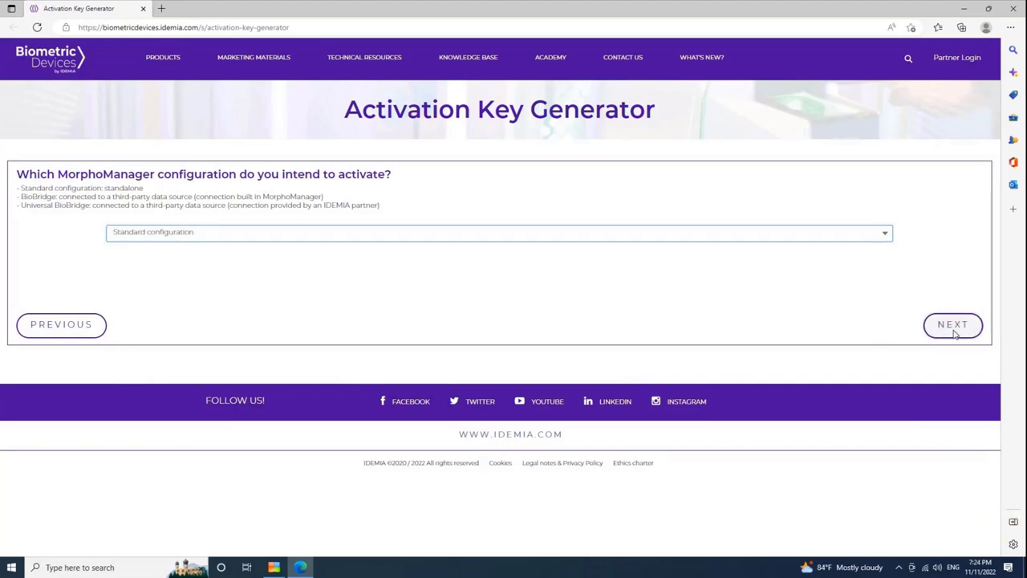
{"action": "left_click", "coordinate": [963, 328]}
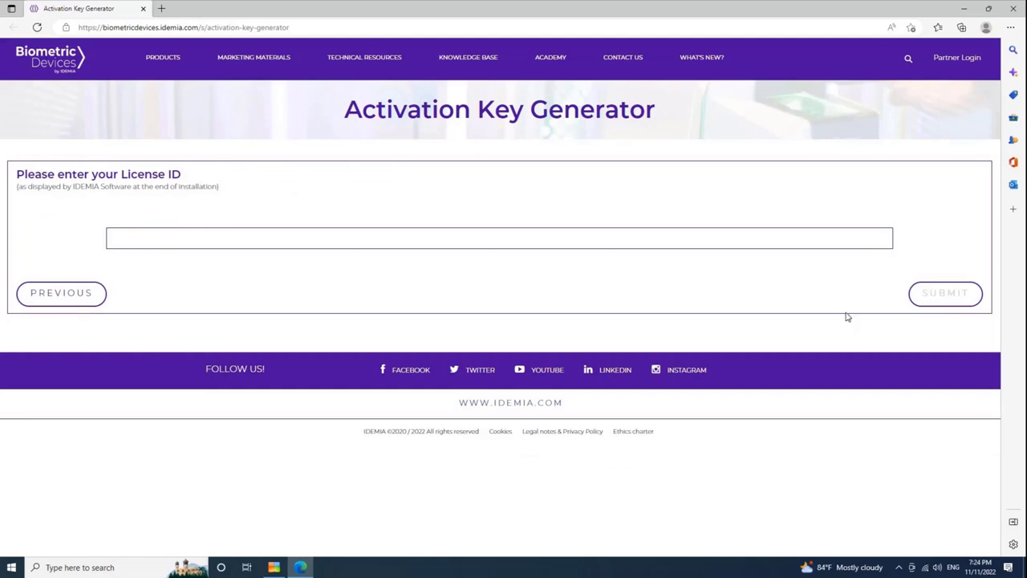
{"action": "right_click", "coordinate": [755, 241]}
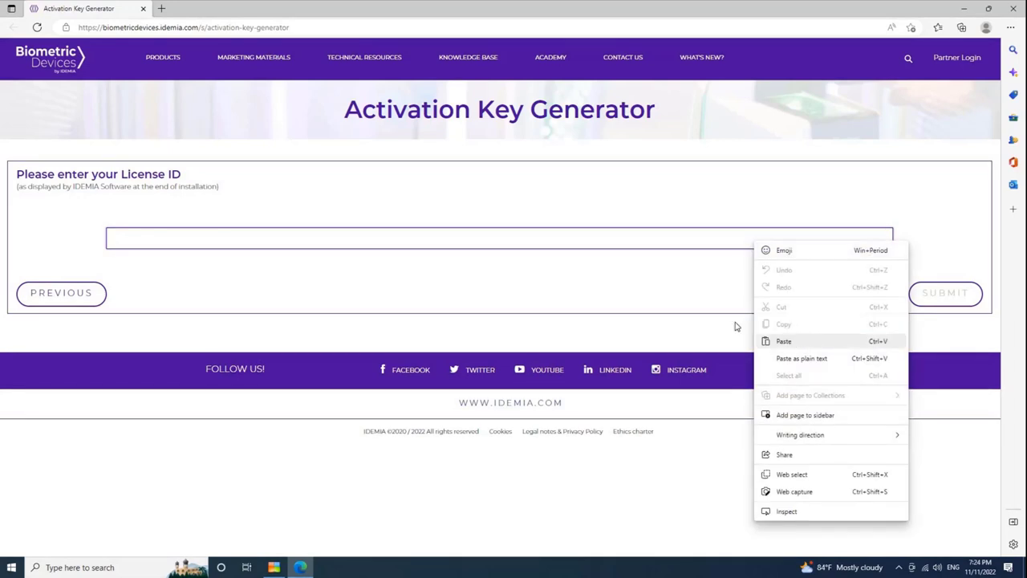
{"action": "key", "text": "Return"}
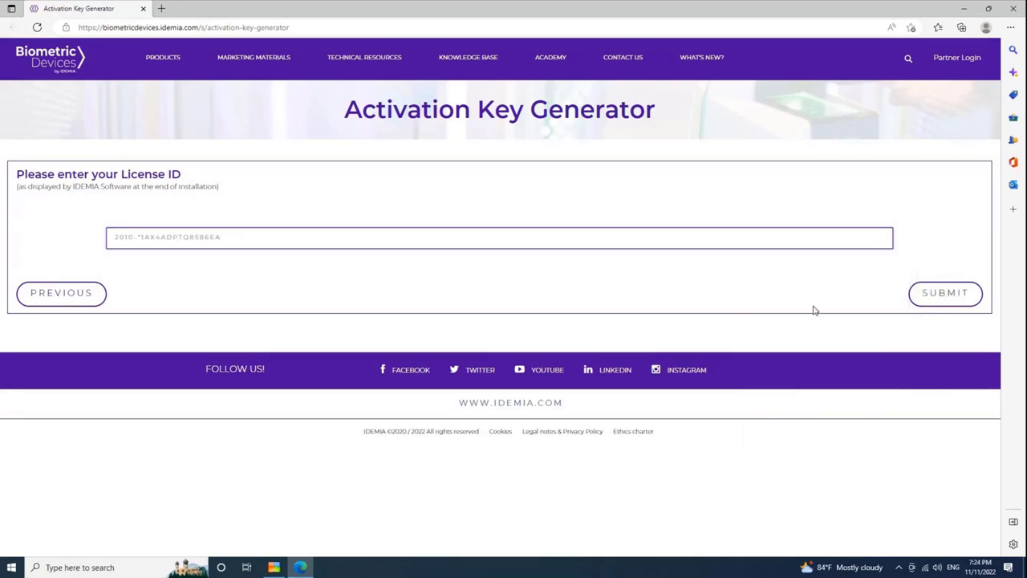
Step: Submit the License ID request and dismiss the green Success notice
{"action": "left_click", "coordinate": [946, 297]}
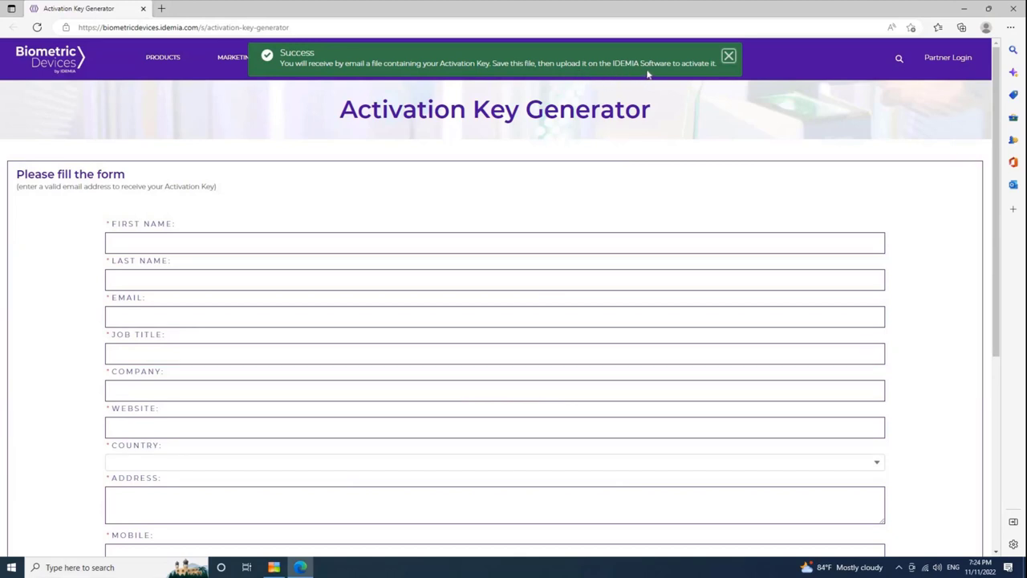
{"action": "left_click", "coordinate": [728, 56]}
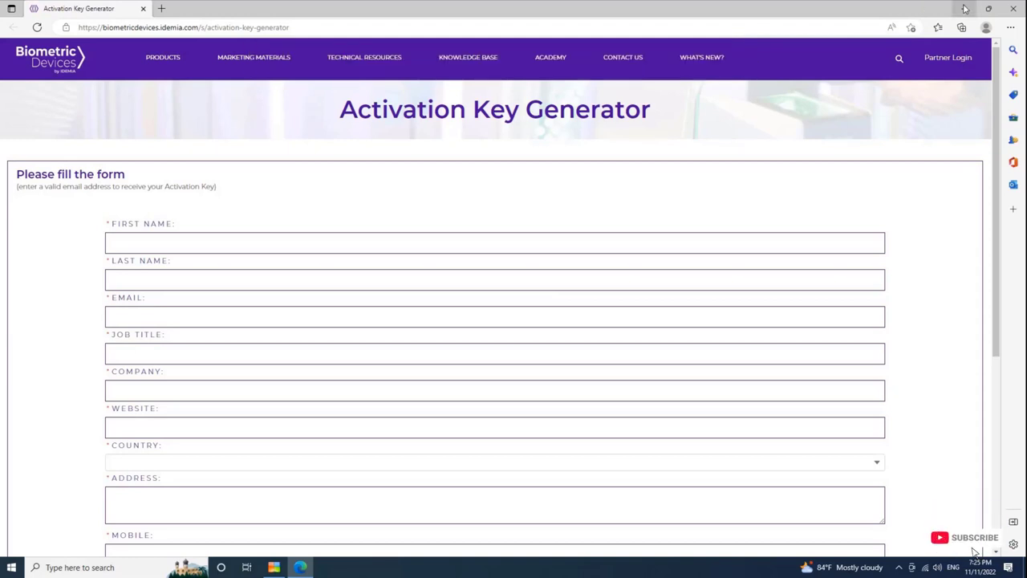
Step: In Chrome's Gmail, open the IDEMIA Software Activation Key email and download its .lic attachment
{"action": "left_click", "coordinate": [966, 8]}
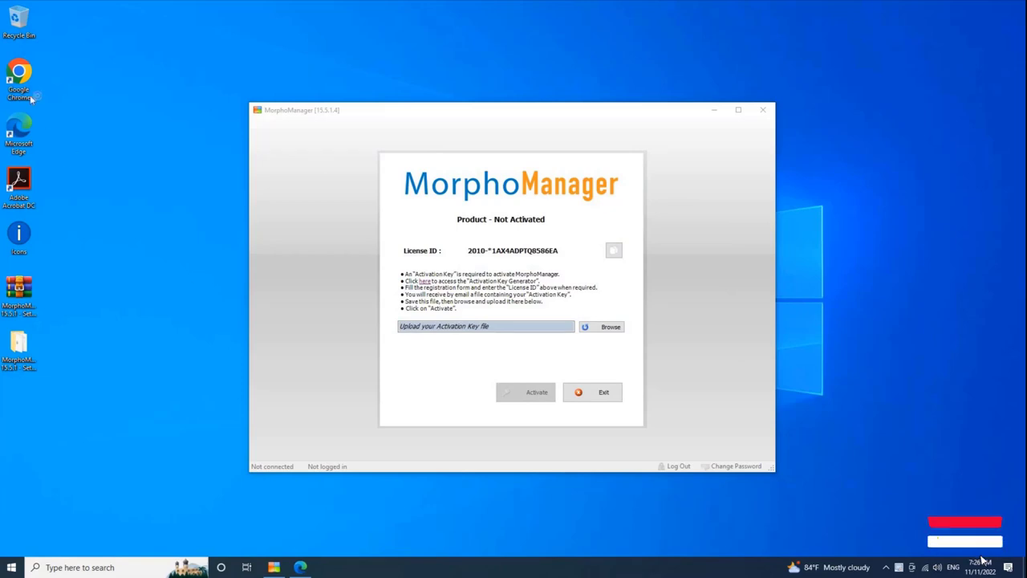
{"action": "left_click", "coordinate": [380, 285]}
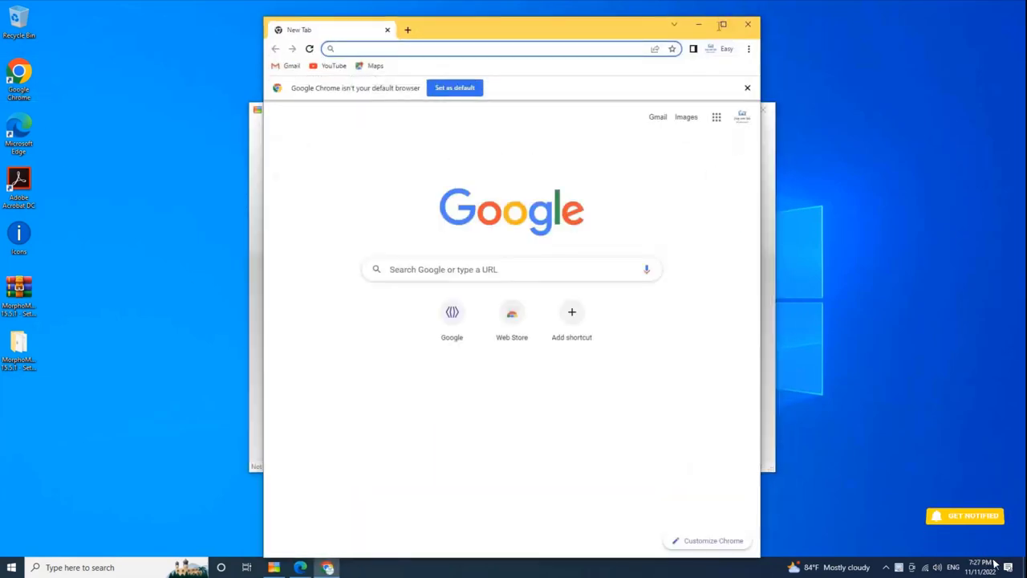
{"action": "left_click", "coordinate": [926, 100]}
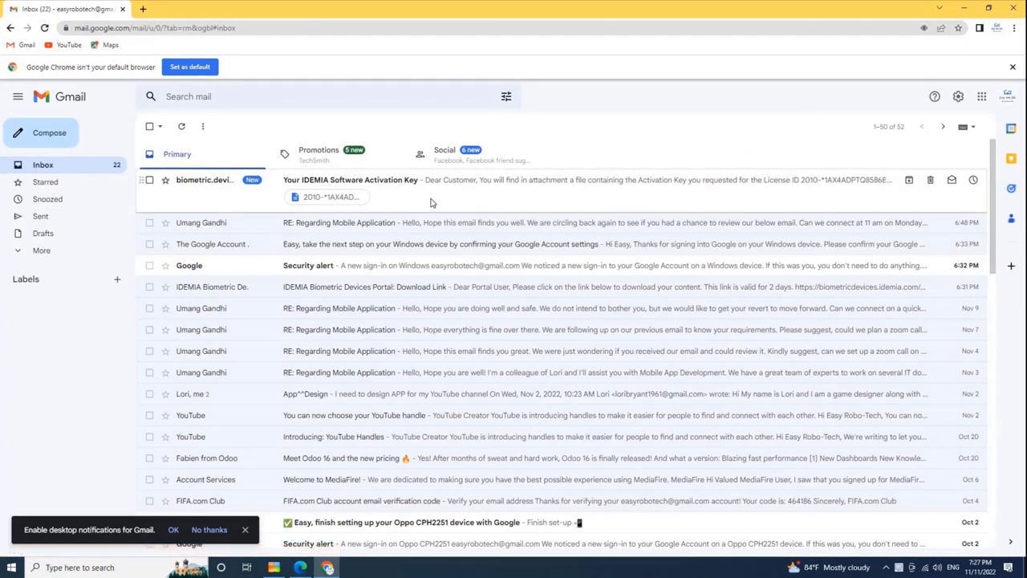
{"action": "left_click", "coordinate": [485, 196]}
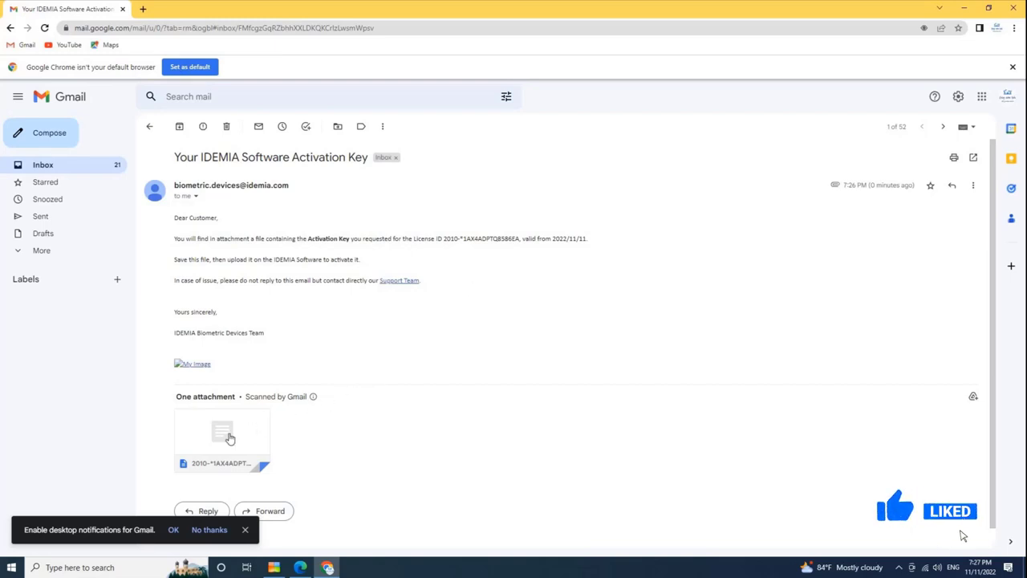
{"action": "left_click", "coordinate": [200, 431]}
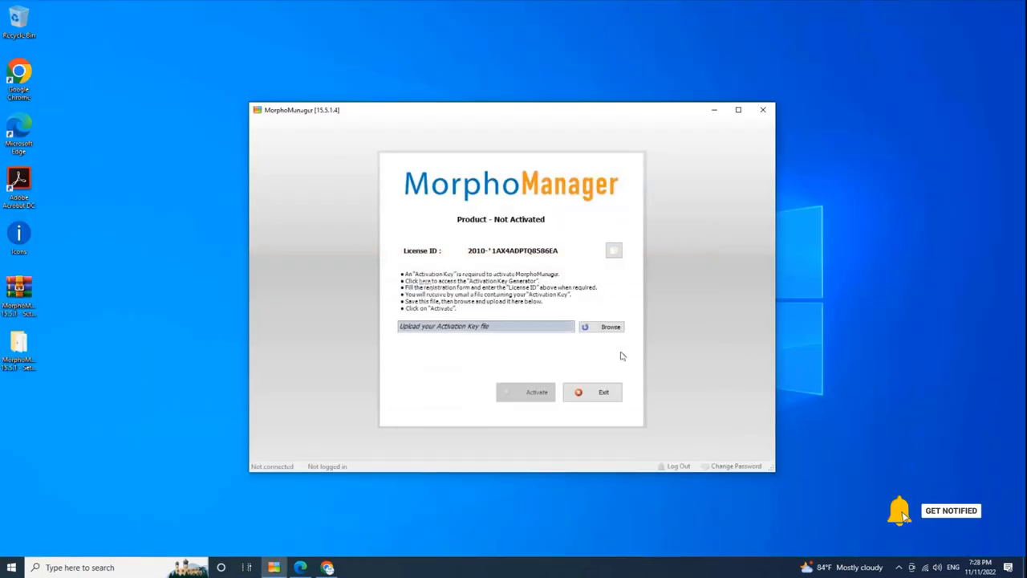
Step: Load the downloaded .lic file from Downloads into MorphoManager and activate the product
{"action": "left_click", "coordinate": [602, 327]}
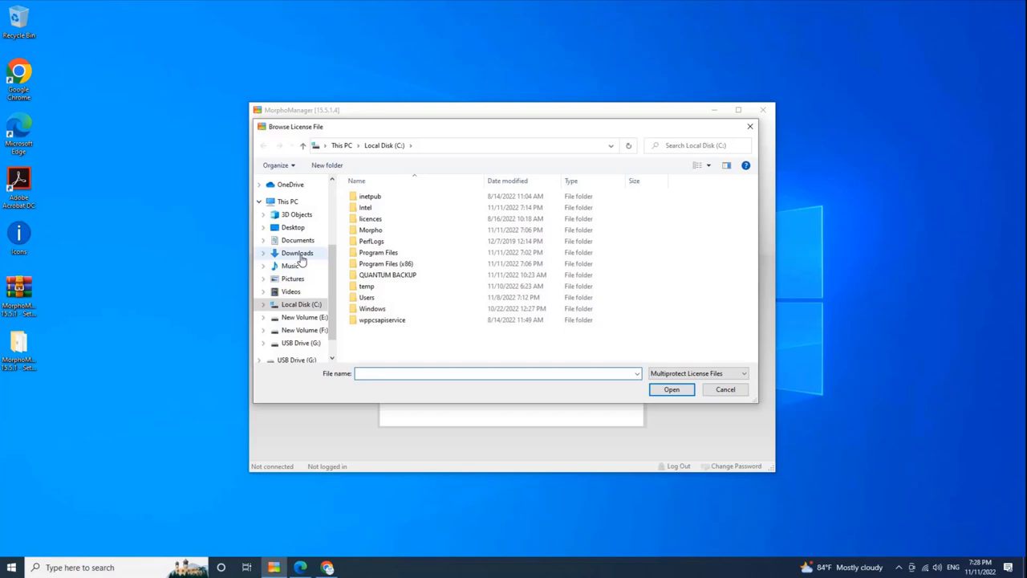
{"action": "left_click", "coordinate": [299, 253]}
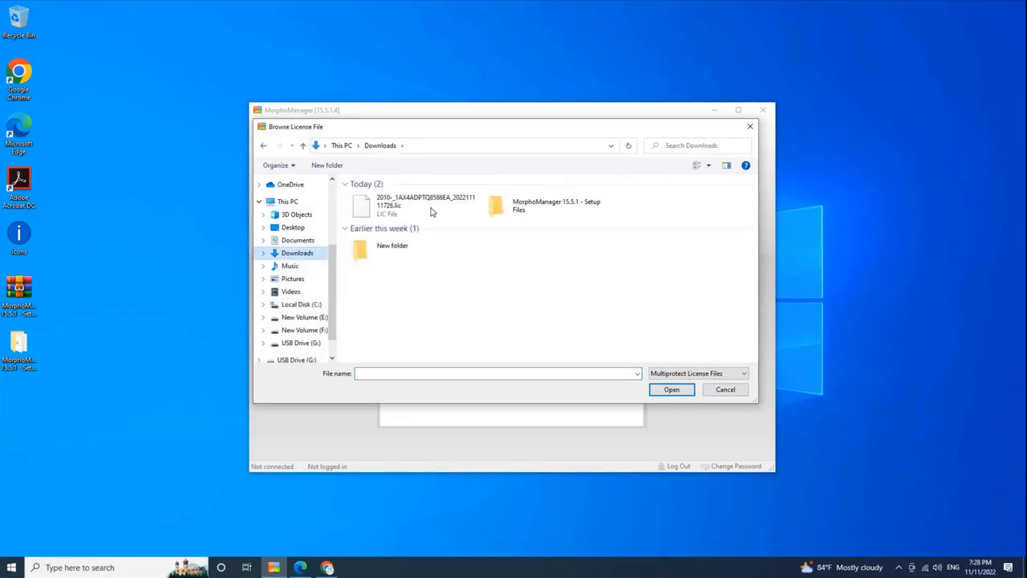
{"action": "left_click", "coordinate": [426, 204]}
{"action": "left_click", "coordinate": [672, 391]}
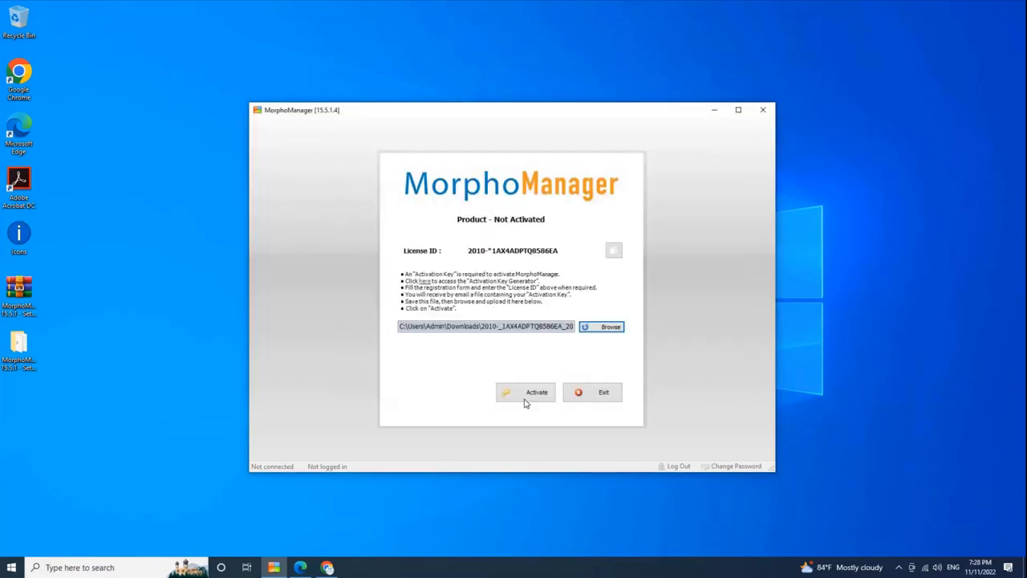
{"action": "left_click", "coordinate": [523, 396]}
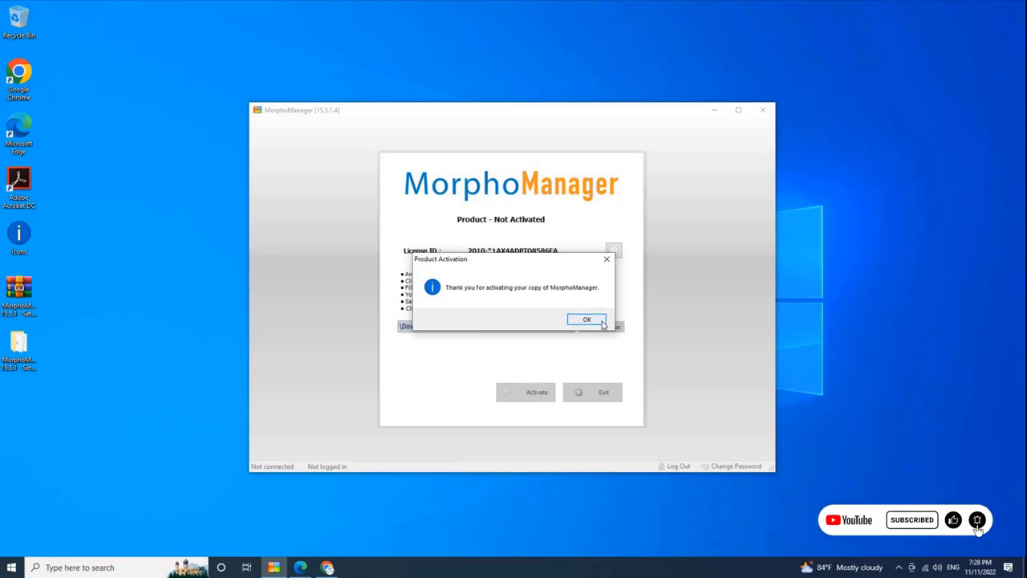
Step: Acknowledge the activation message and log in as 'administrator' with the account password
{"action": "left_click", "coordinate": [602, 321]}
{"action": "type", "text": "ADM"}
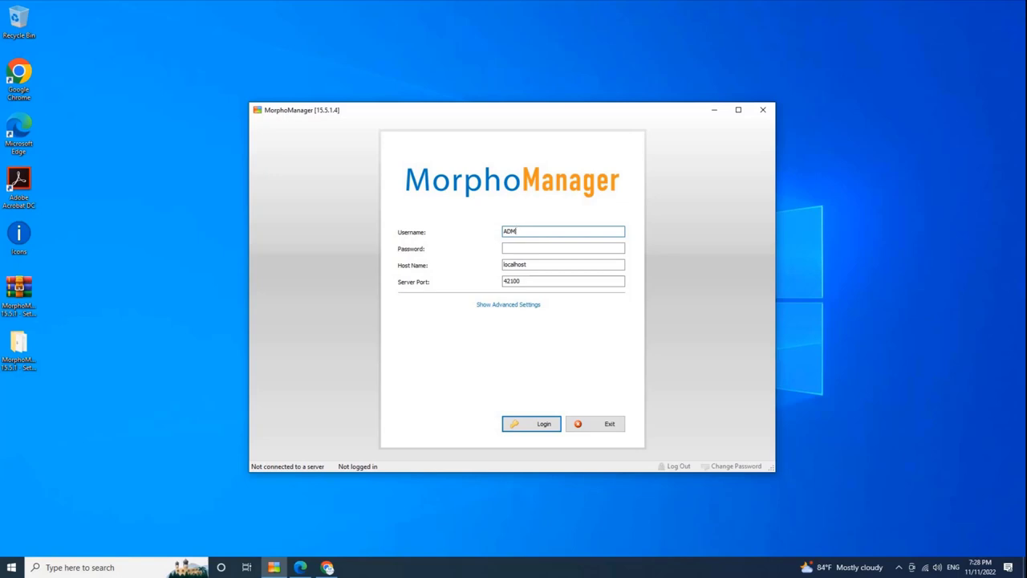
{"action": "key", "text": "BackSpace"}
{"action": "key", "text": "BackSpace"}
{"action": "type", "text": "dminis"}
{"action": "type", "text": "trator"}
{"action": "key", "text": "Tab"}
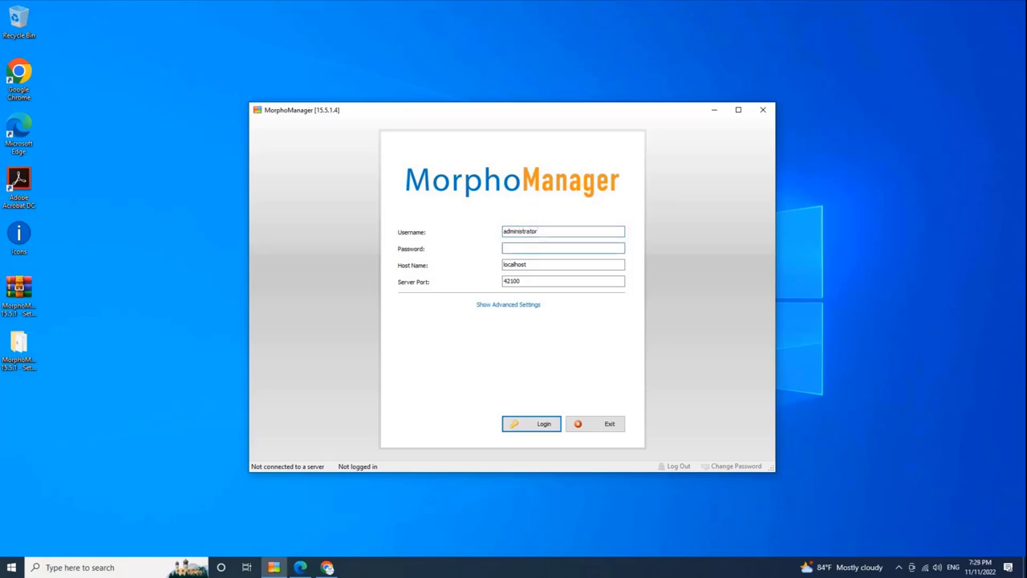
{"action": "type", "text": "password"}
{"action": "left_click", "coordinate": [530, 425]}
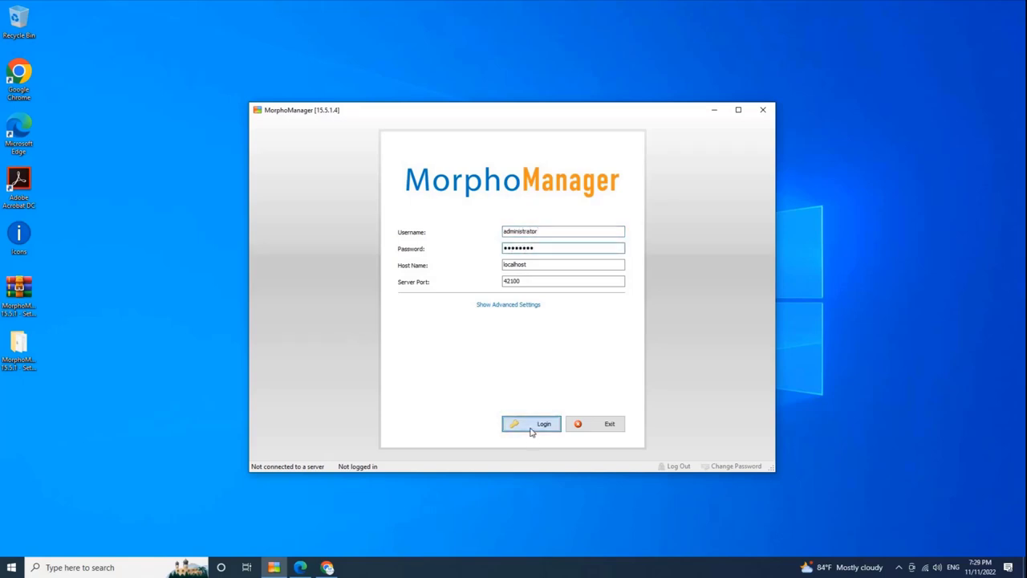